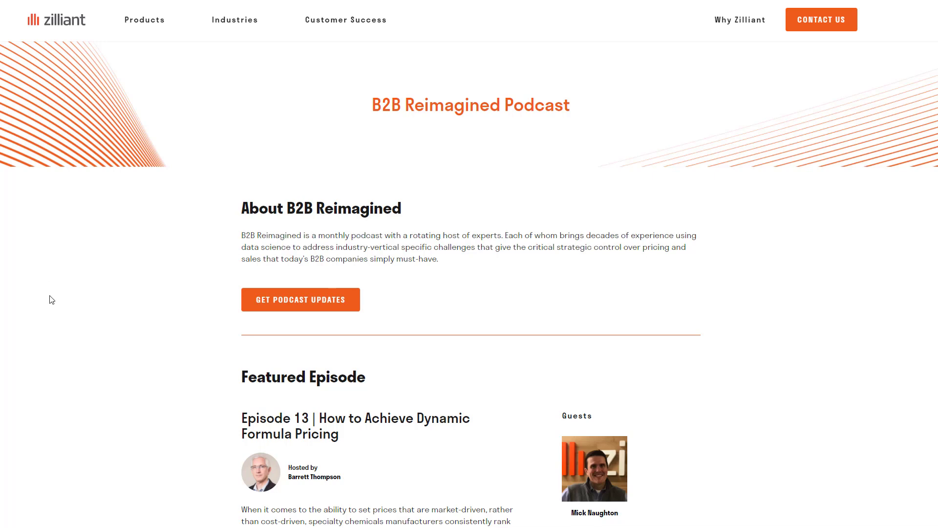
scroll(168, 250, down, 3)
scroll(168, 250, down, 3)
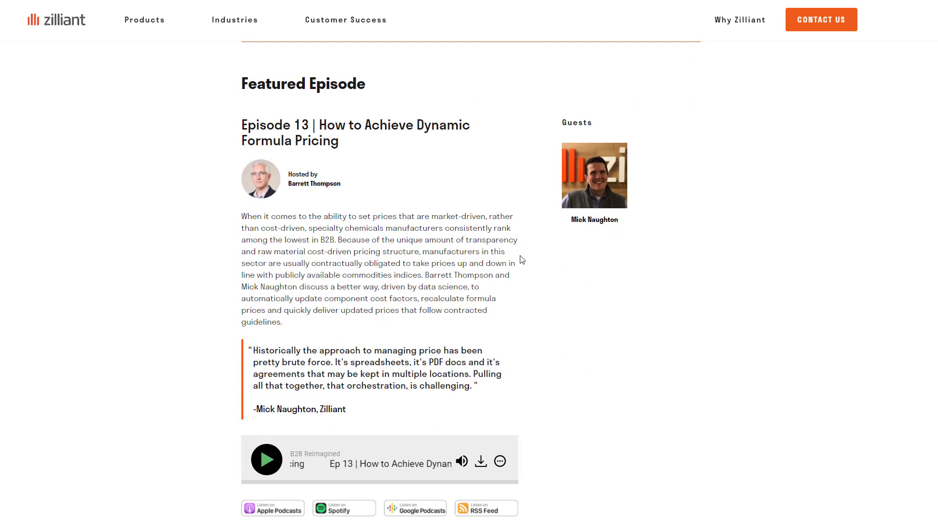
scroll(519, 260, down, 3)
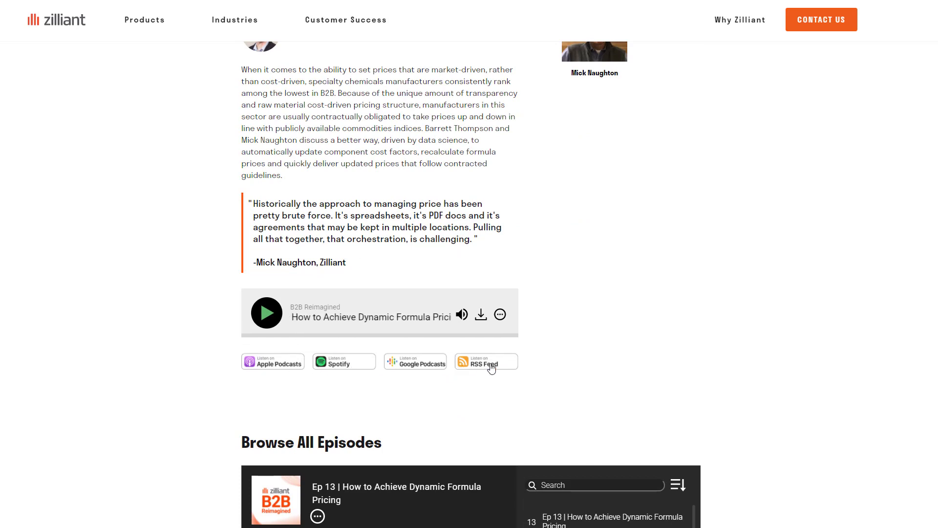
scroll(639, 198, down, 12)
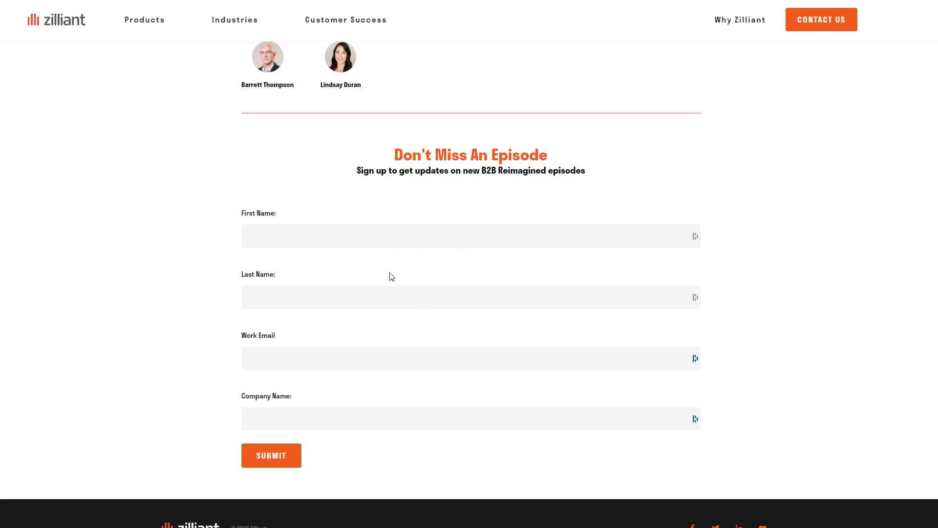
scroll(390, 336, up, 3)
scroll(393, 337, up, 6)
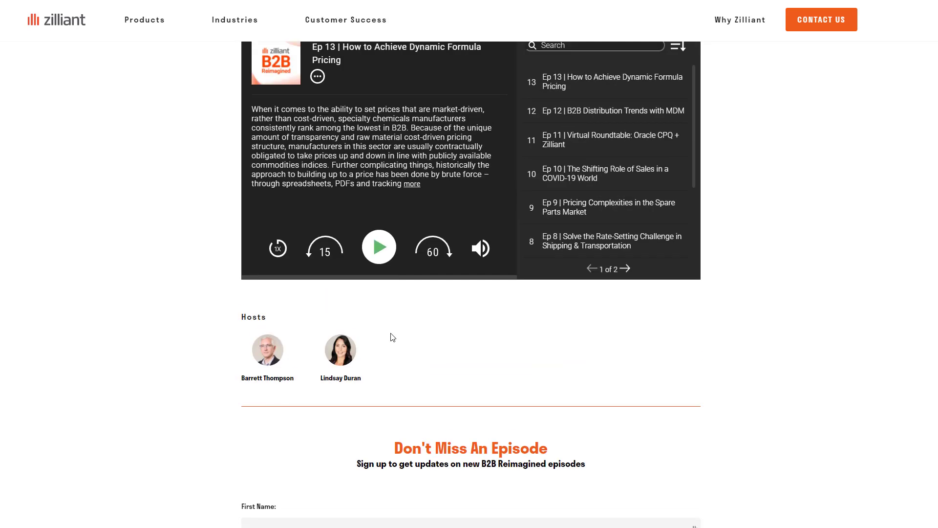
scroll(391, 332, up, 3)
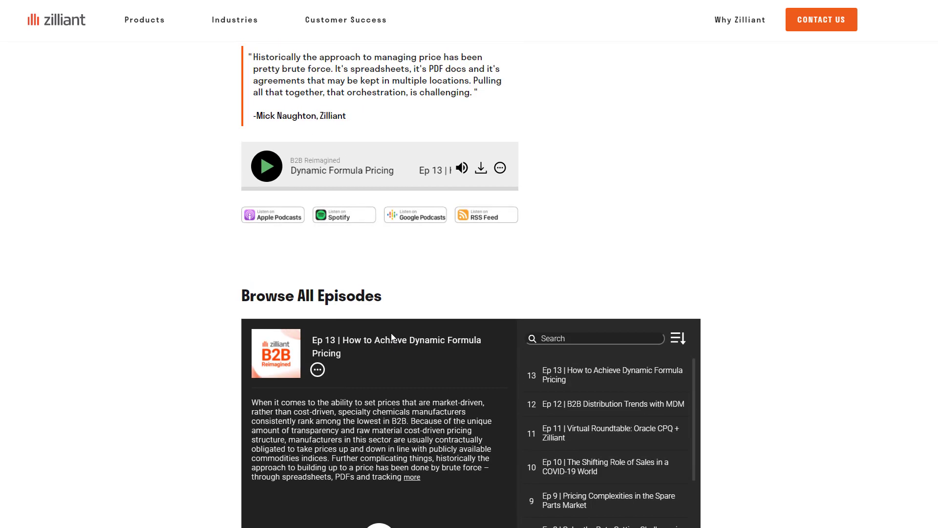
scroll(392, 310, up, 12)
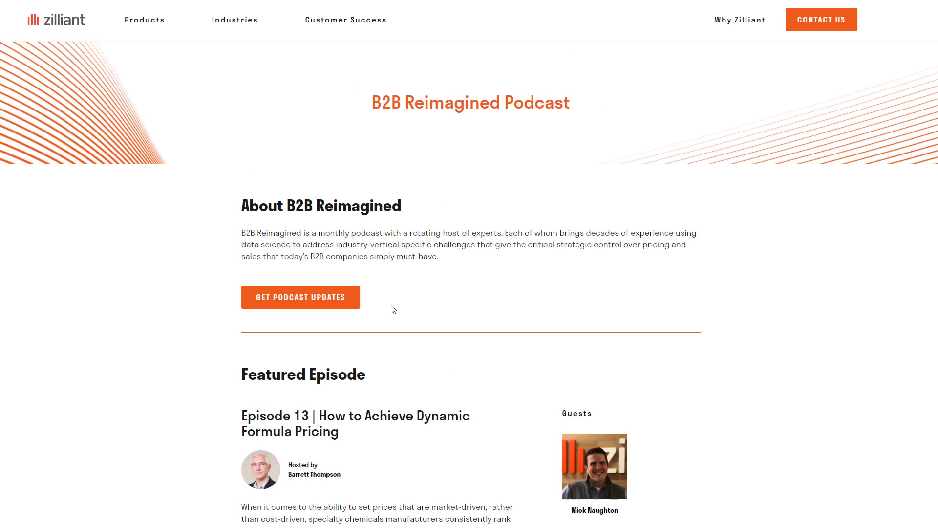
scroll(394, 314, down, 3)
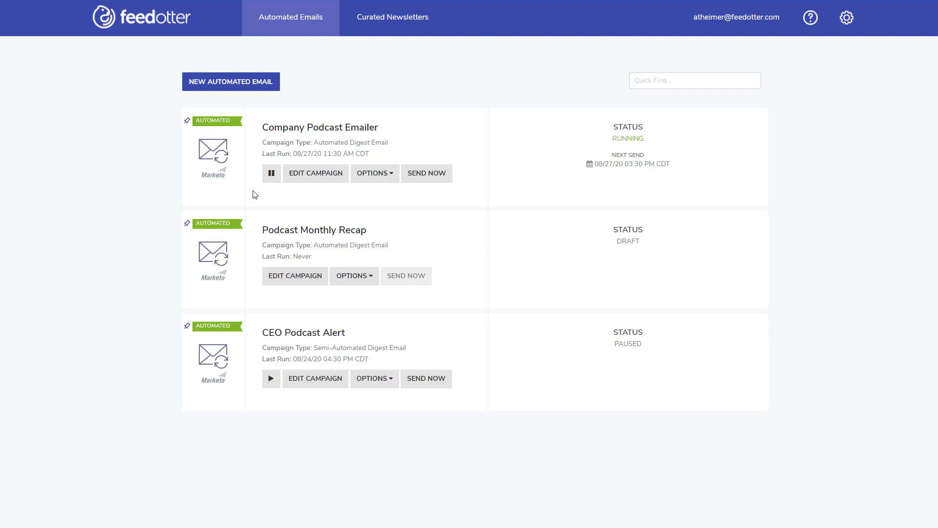
- Create a new automated email campaign named 'Zilliant New Podcast Drip' and choose its email provider
click(228, 82)
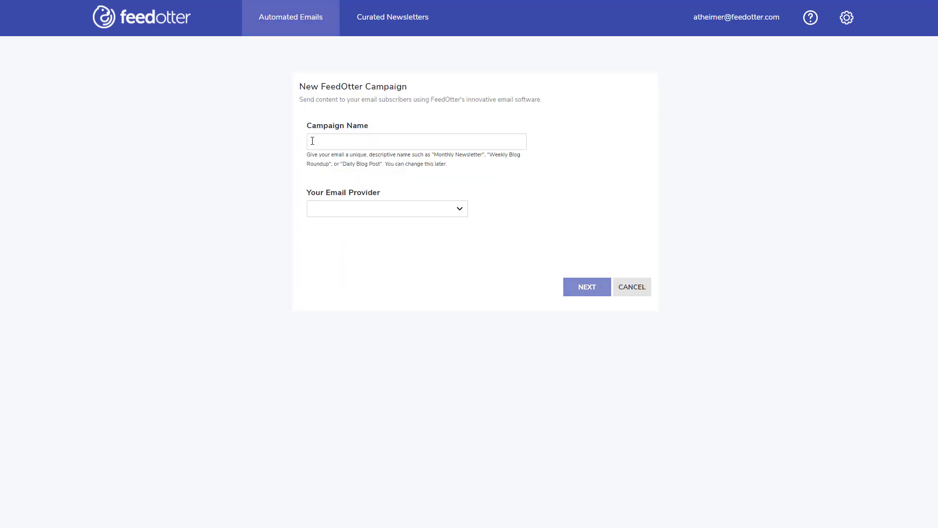
text(Zilliant New Podcast Drip)
click(374, 213)
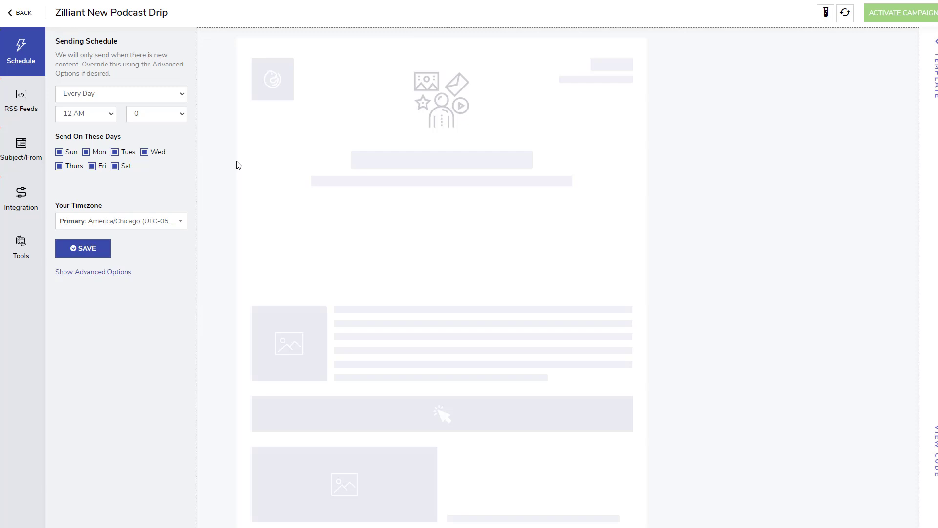
- Schedule the campaign to send every week on Wednesday at 10 AM and save it
click(131, 96)
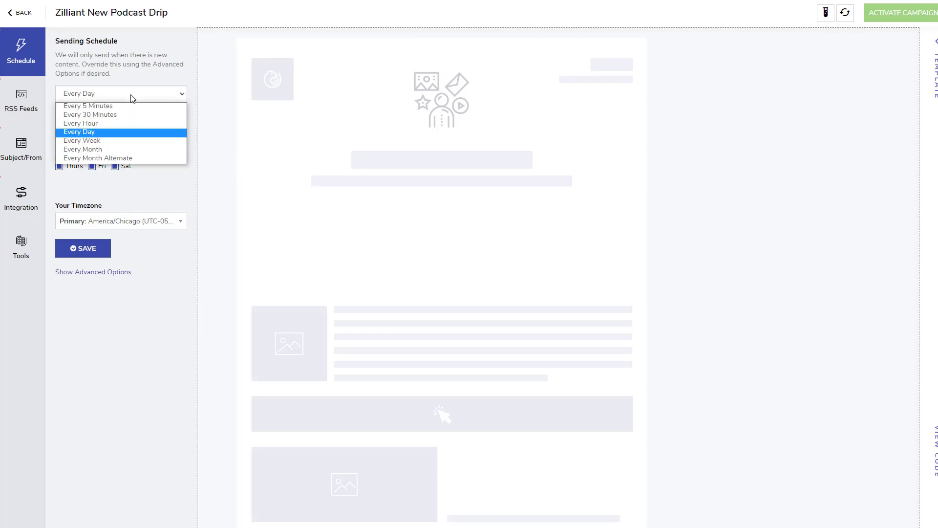
click(84, 140)
click(89, 120)
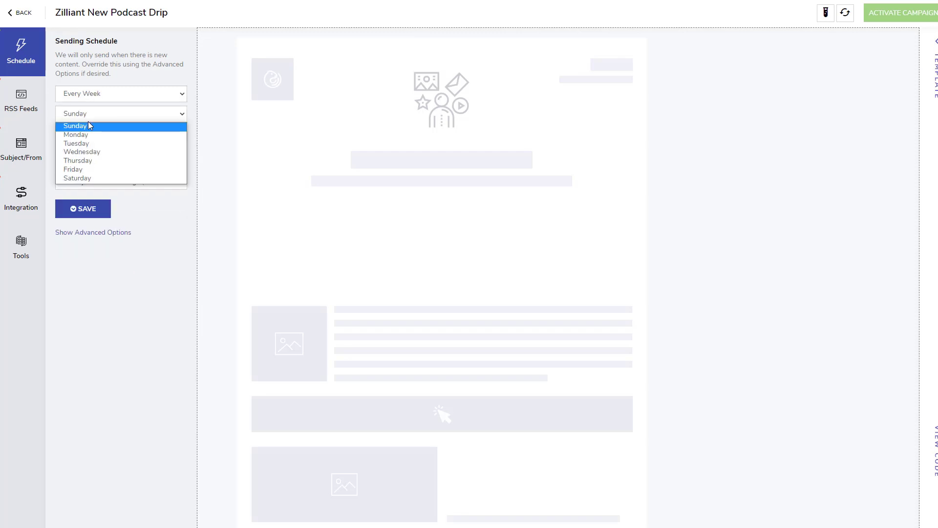
click(90, 149)
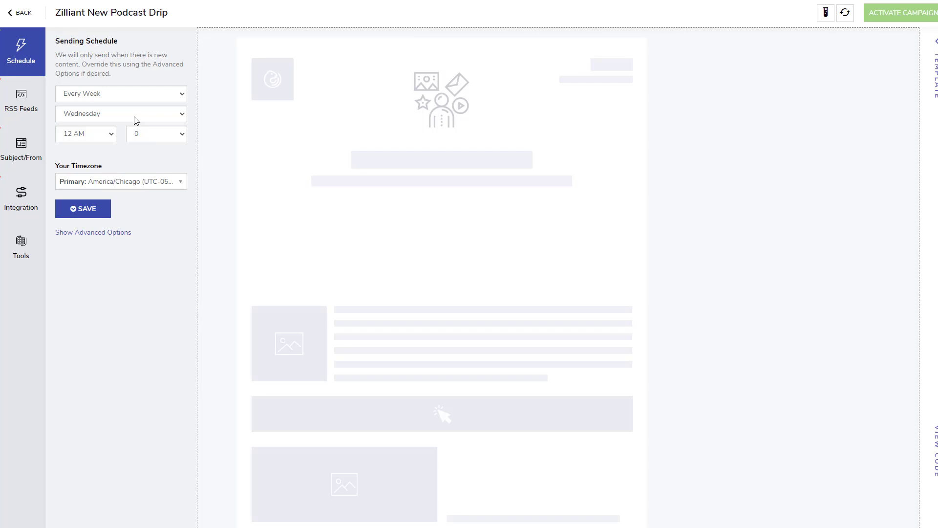
click(103, 134)
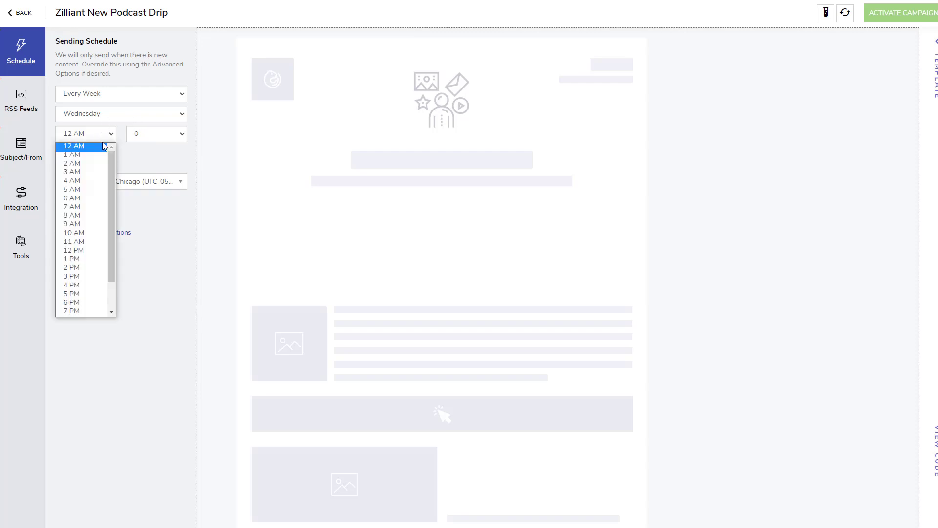
click(73, 233)
click(74, 211)
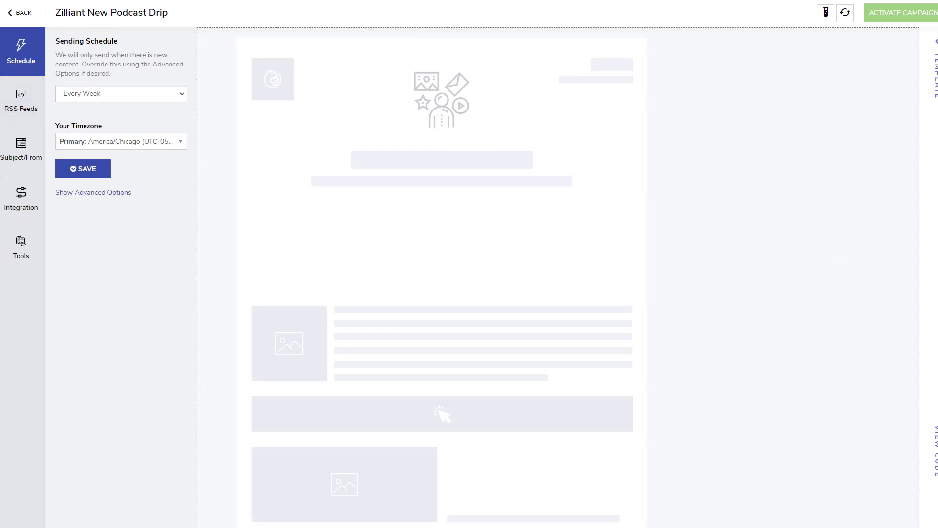
- Paste the b2breimagined.libsyn.com podcast RSS address as the Feed 1 URL and save
click(15, 108)
click(110, 106)
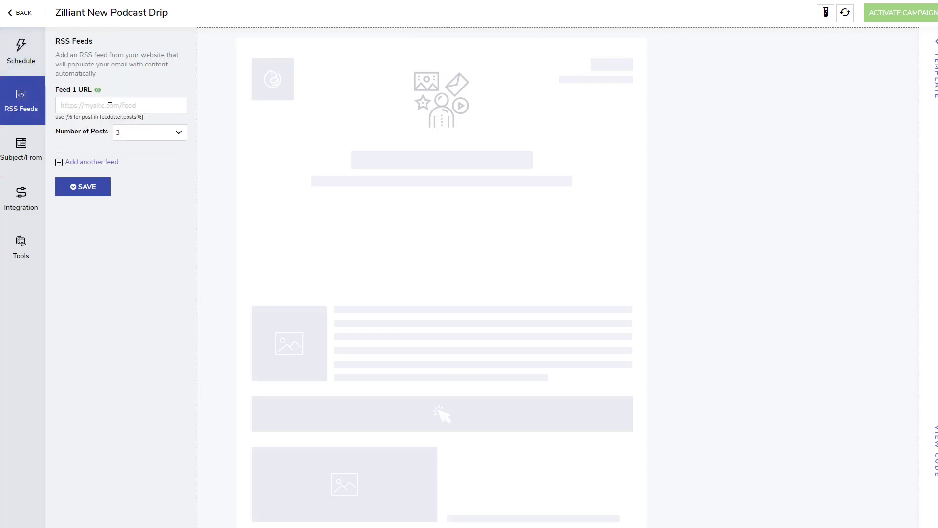
text(https://b2breimagined.libsyn.com/rss)
click(114, 87)
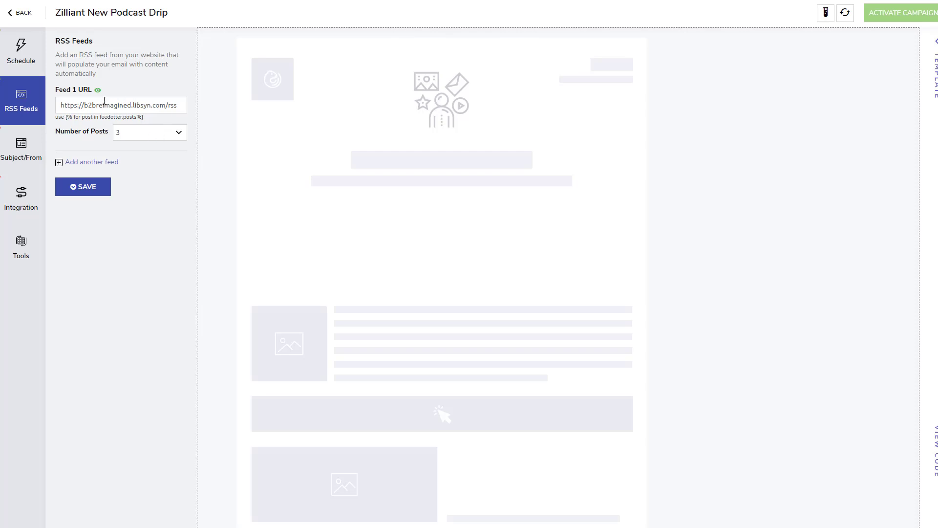
click(104, 191)
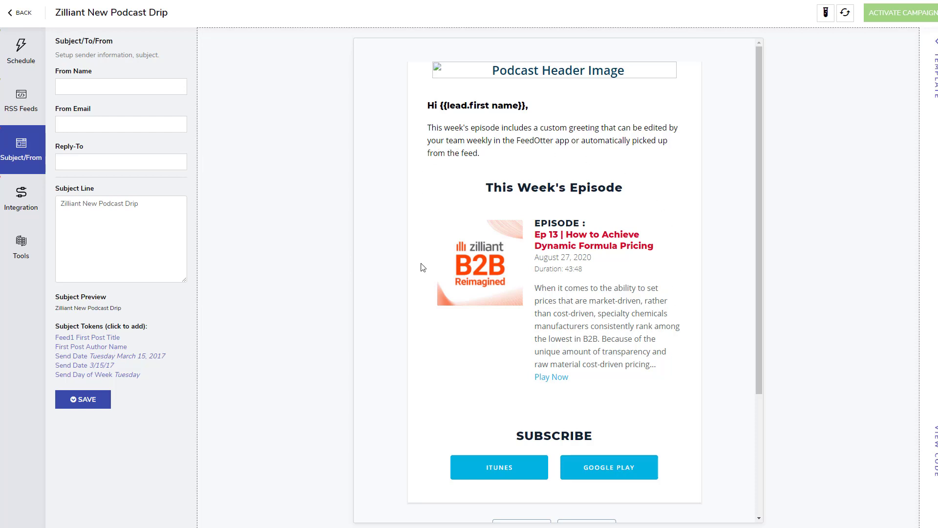
- Open the Email Templates properties panel with the header image upload option
scroll(406, 295, down, 3)
scroll(404, 296, up, 3)
click(602, 71)
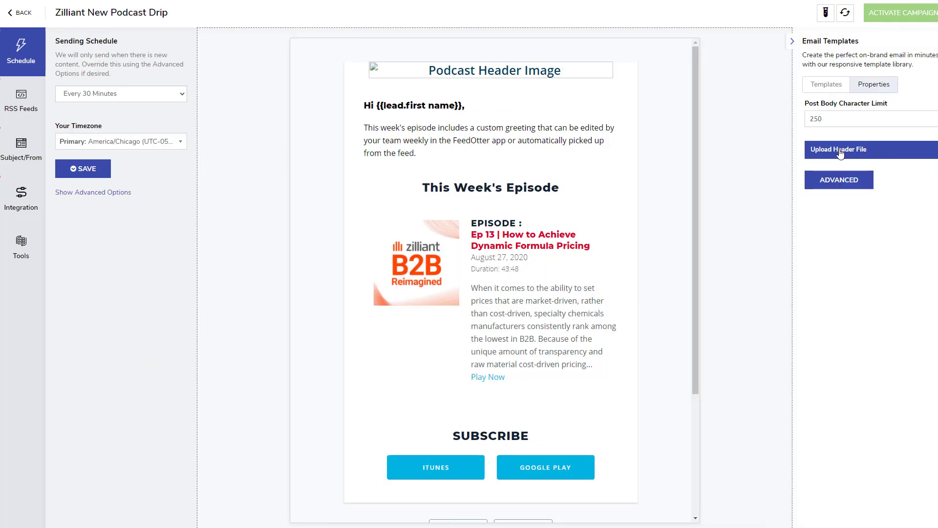
- Upload zilliant-podcast-header1.png from the Desktop as the email header banner
click(839, 153)
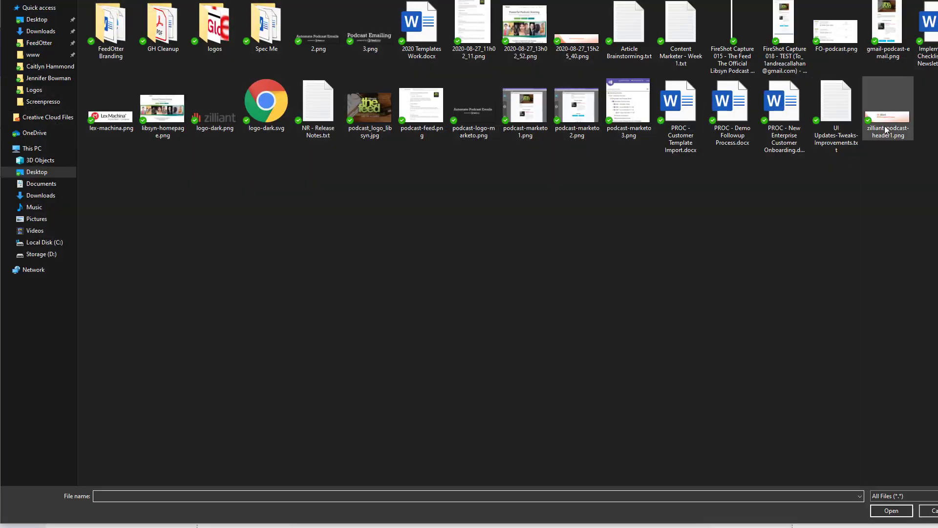
double_click(885, 127)
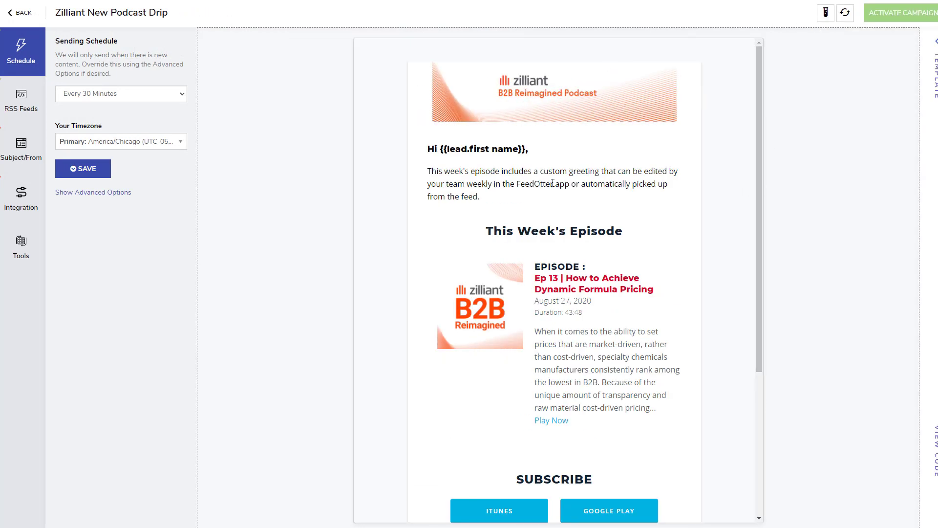
scroll(541, 263, down, 3)
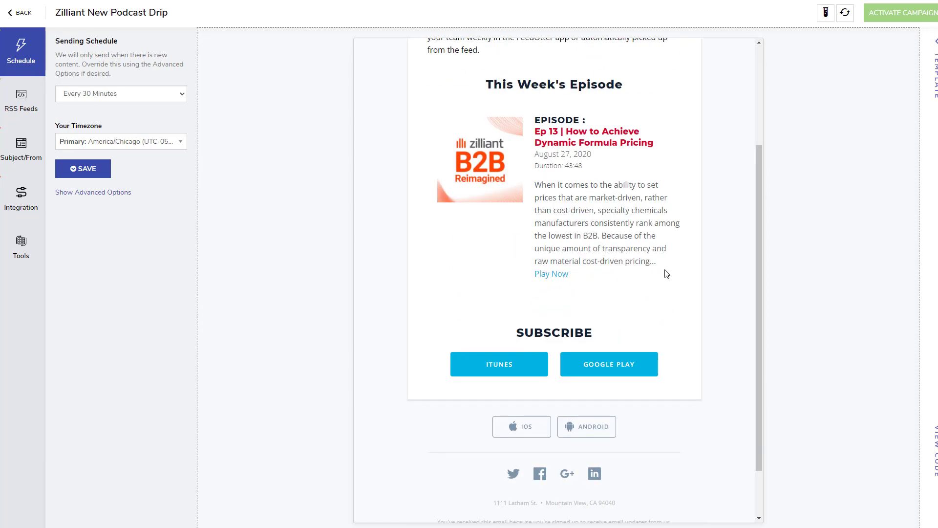
scroll(665, 271, up, 3)
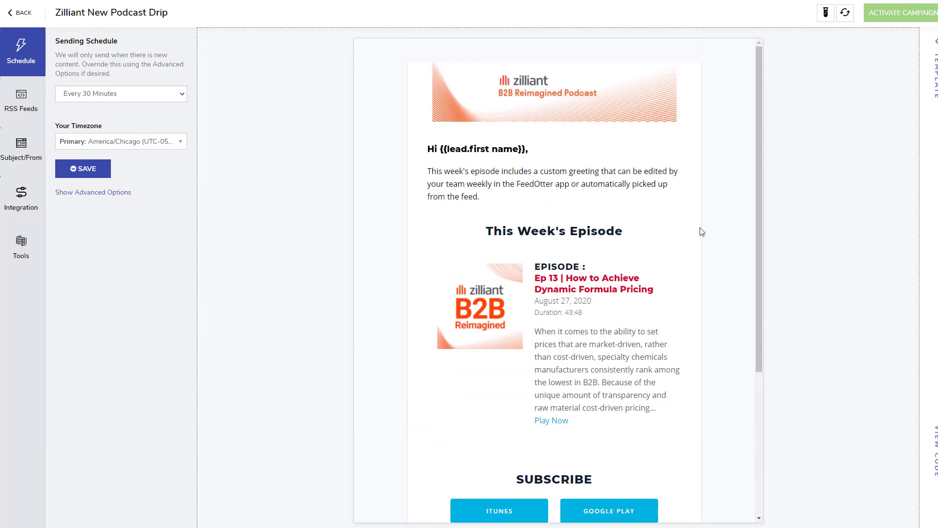
- Fill in the sender's name, the from e-mail and the reply-to e-mail
click(5, 160)
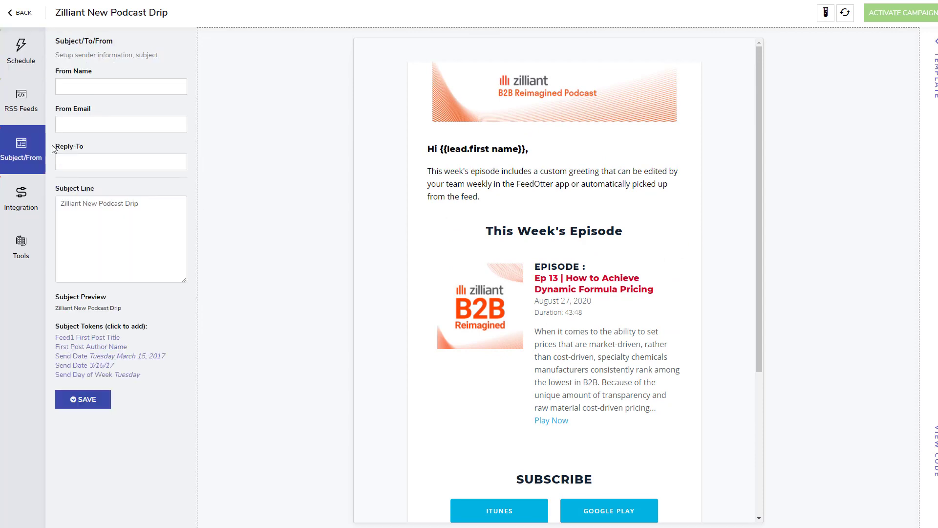
click(93, 88)
text(Andy)
key(Tab)
text(andy)
key(BackSpace)
key(BackSpace)
key(BackSpace)
key(BackSpace)
key(Tab)
key(Tab)
- Set the subject to 'New Episode:' plus the Feed1 First Post Title token, and save
key(BackSpace)
text(New Episode:)
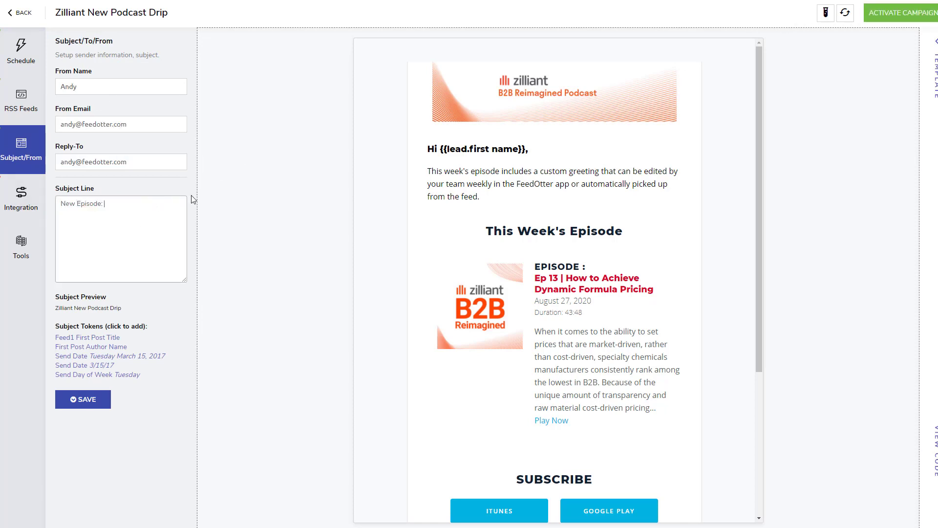
click(91, 338)
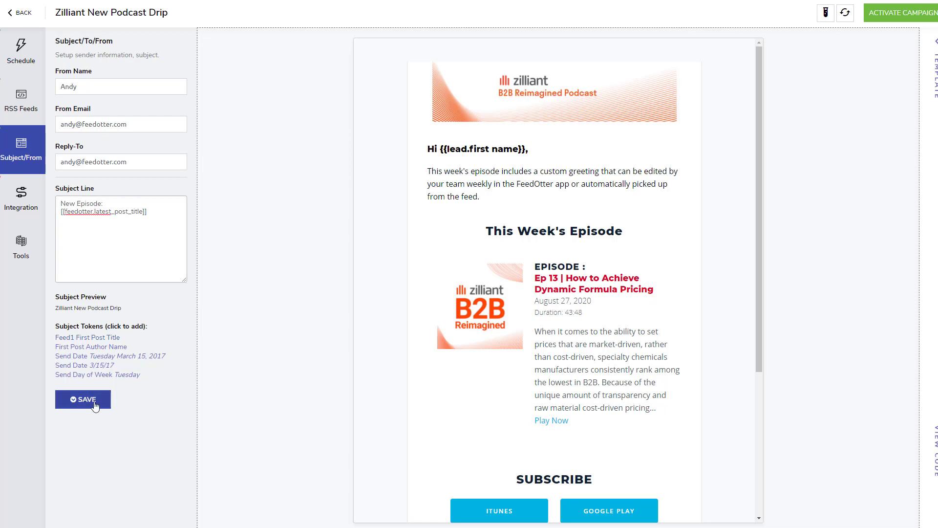
click(81, 398)
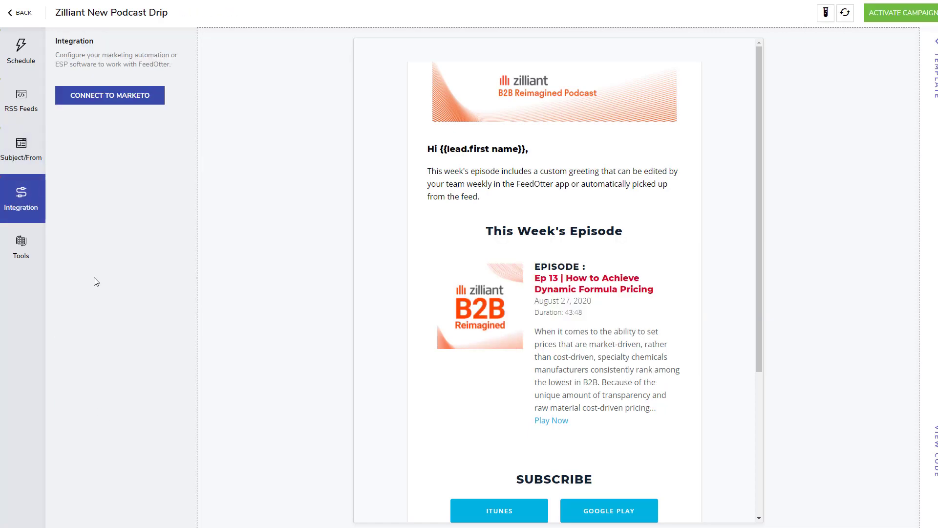
- Connect the campaign to the Marketo Connection with Content as the default program channel
click(111, 103)
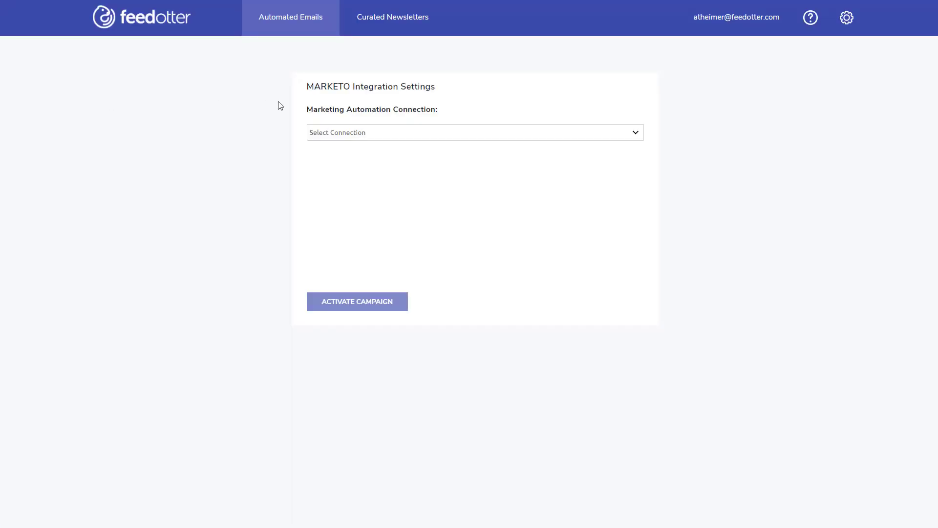
click(328, 134)
click(333, 152)
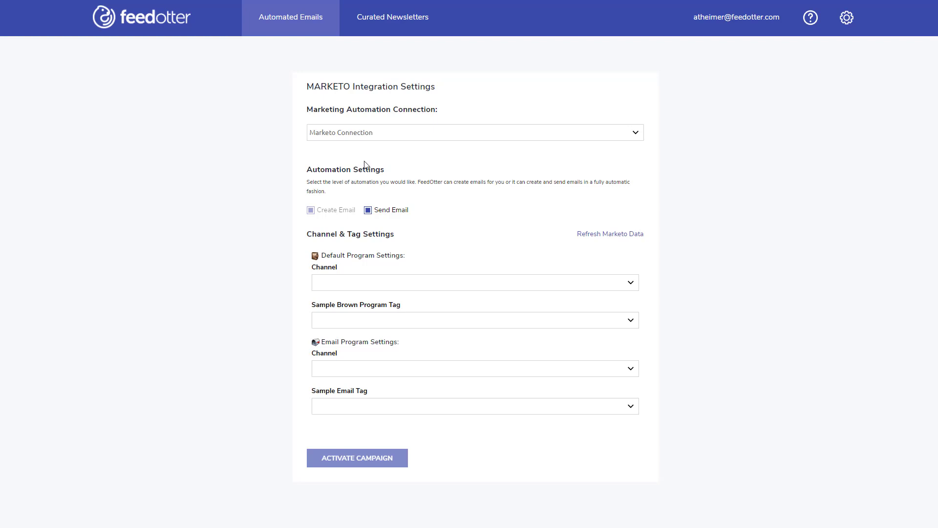
click(394, 288)
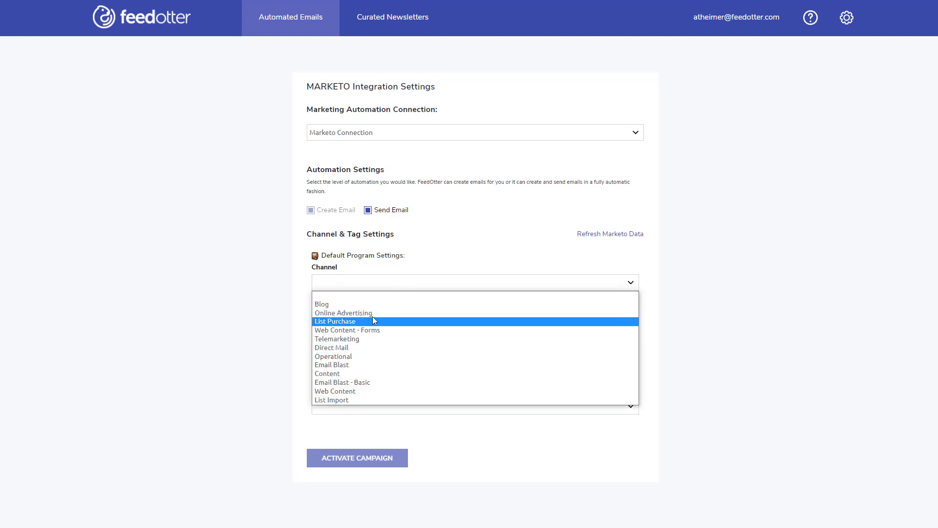
click(356, 373)
scroll(354, 391, down, 1)
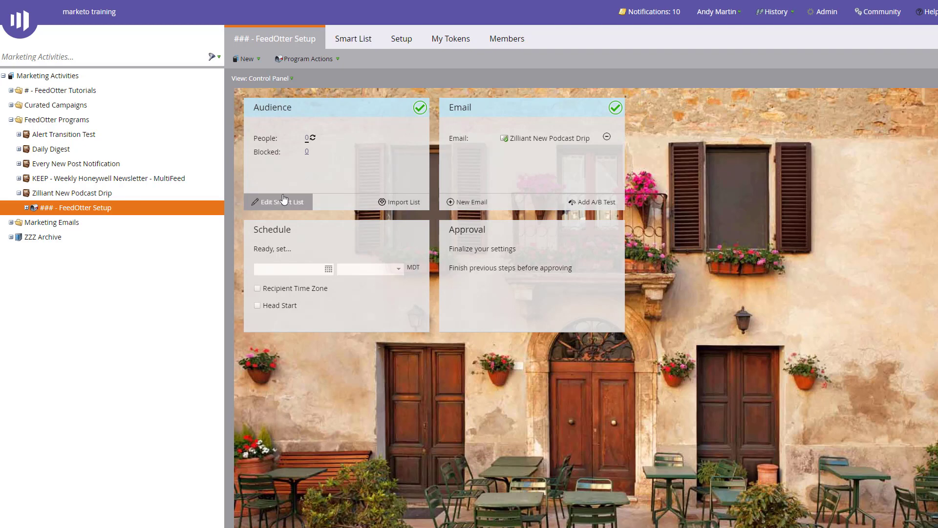
- Review the ### - FeedOtter Setup Smart List and the Zilliant New Podcast Drip program summary
click(274, 203)
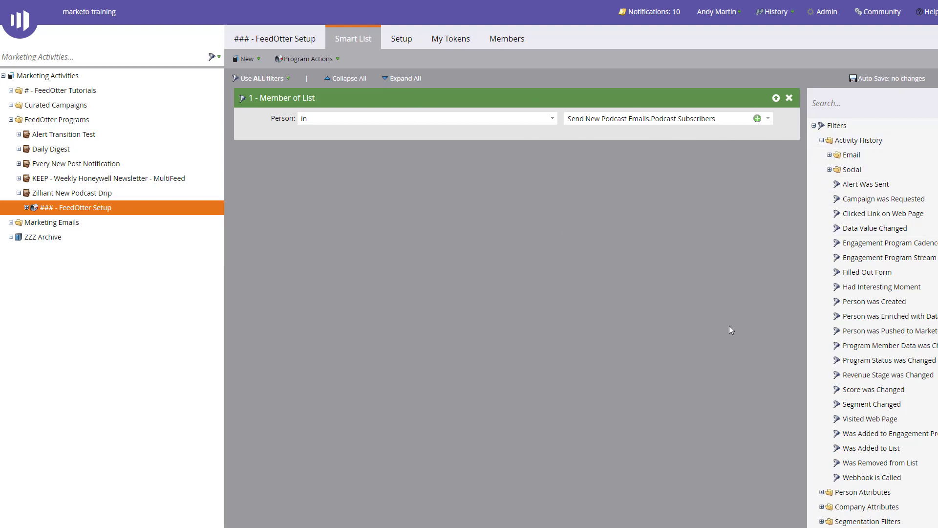
click(265, 42)
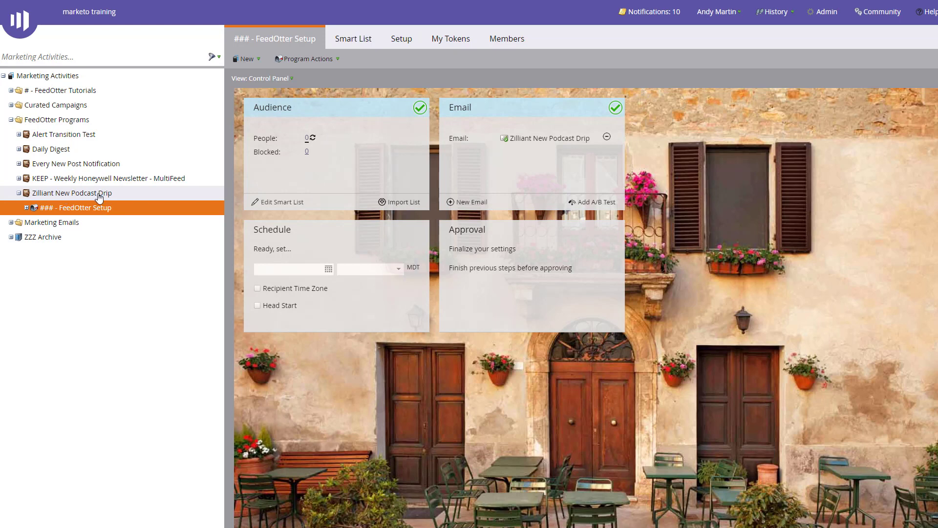
click(29, 196)
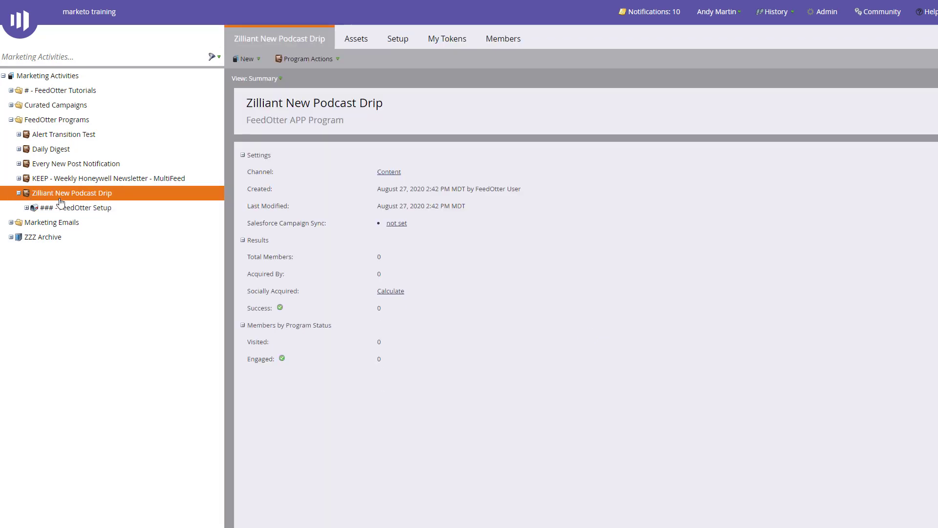
click(55, 210)
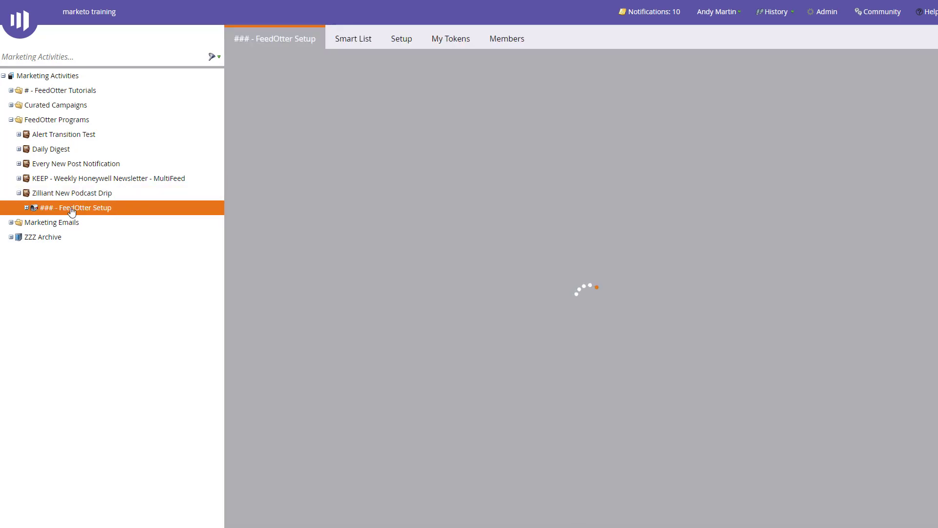